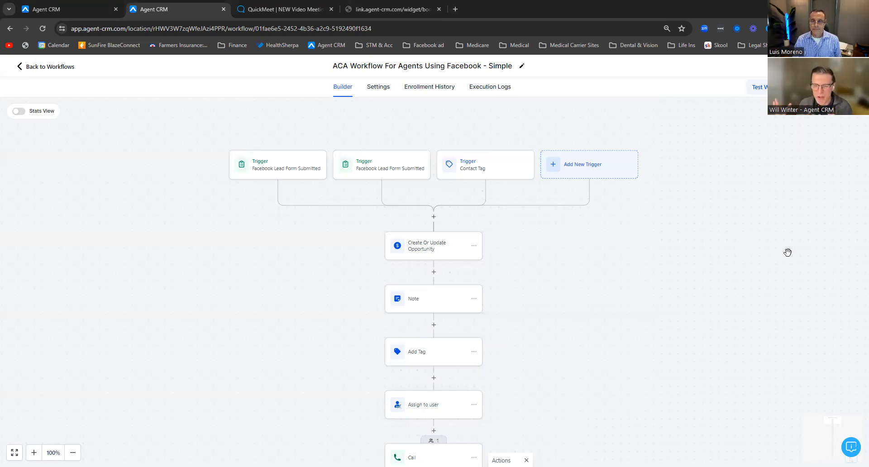
# Browse the available trigger types for a new workflow trigger, including the Contact and Events groups, and close the list without adding one
pyautogui.scroll(-1, 826, 196)
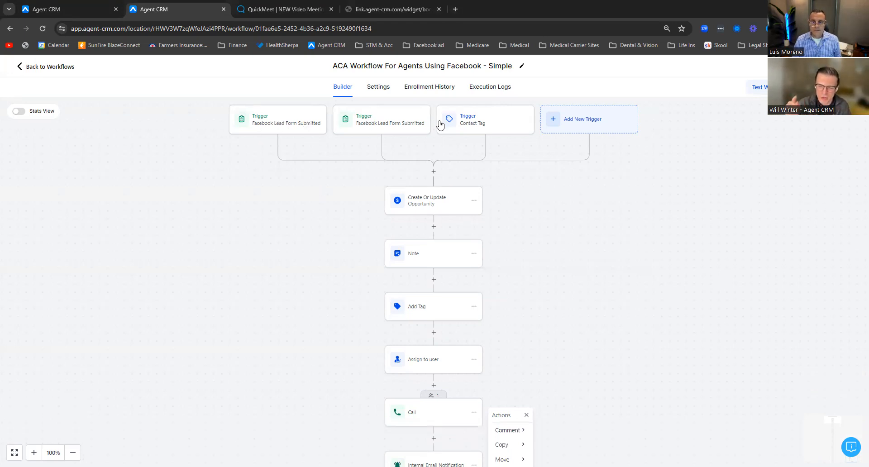
pyautogui.click(593, 124)
pyautogui.scroll(-1, 791, 207)
pyautogui.scroll(-2, 788, 208)
pyautogui.scroll(2, 763, 162)
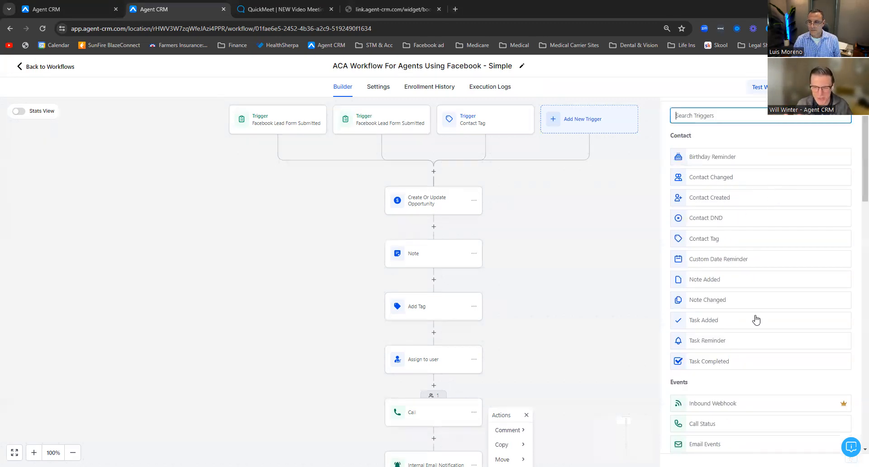
pyautogui.scroll(-1, 755, 318)
pyautogui.scroll(-4, 755, 320)
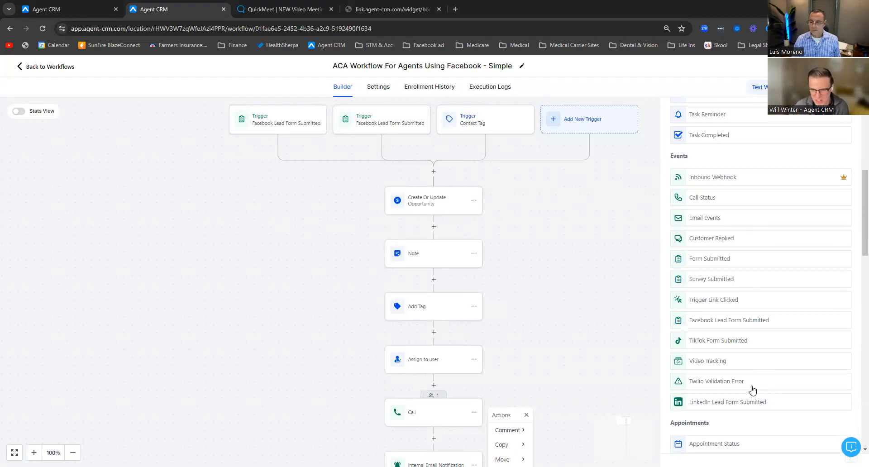
pyautogui.scroll(-1, 752, 387)
pyautogui.scroll(6, 750, 348)
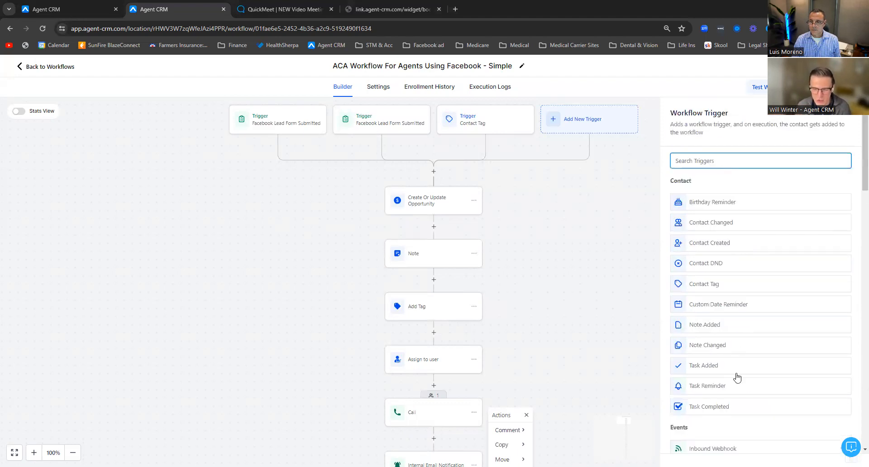
pyautogui.scroll(-4, 737, 374)
pyautogui.scroll(-2, 739, 374)
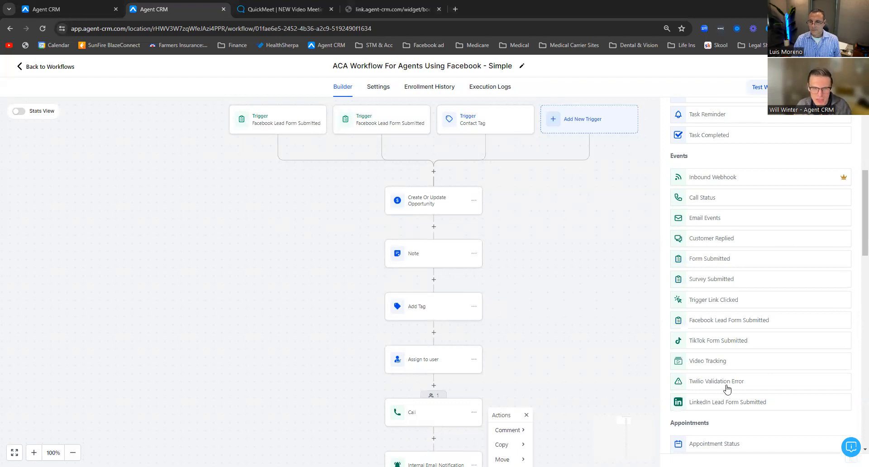
pyautogui.scroll(6, 724, 380)
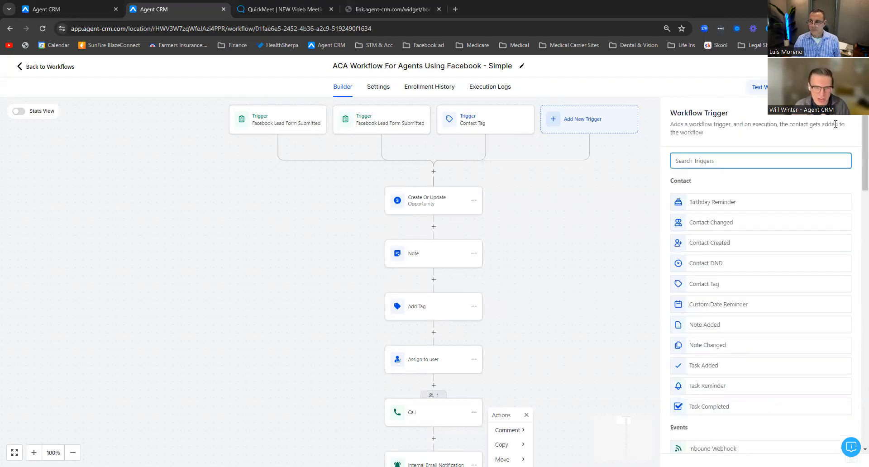
pyautogui.click(848, 118)
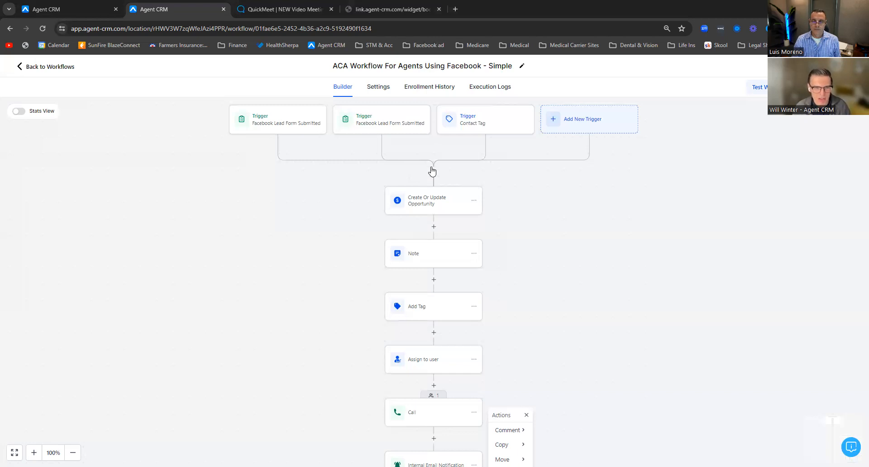
# Inspect the second Facebook Lead Form Submitted trigger and the fields offered for its In Form filter, and close it unchanged
pyautogui.click(379, 126)
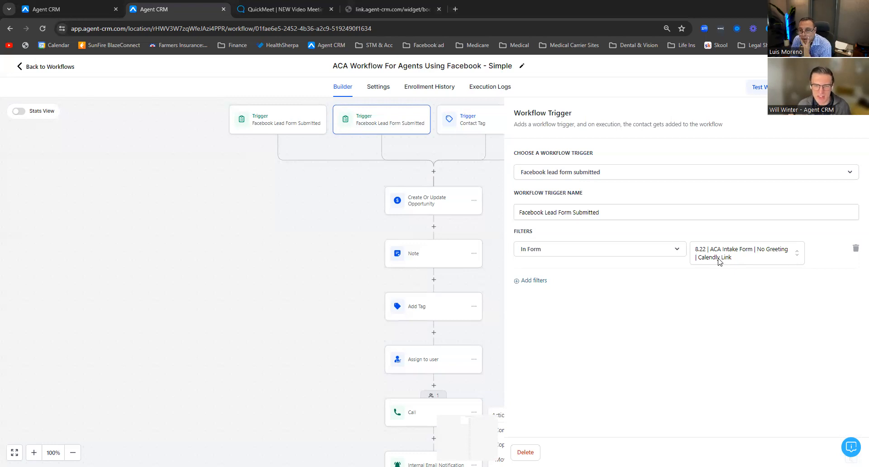
pyautogui.click(677, 250)
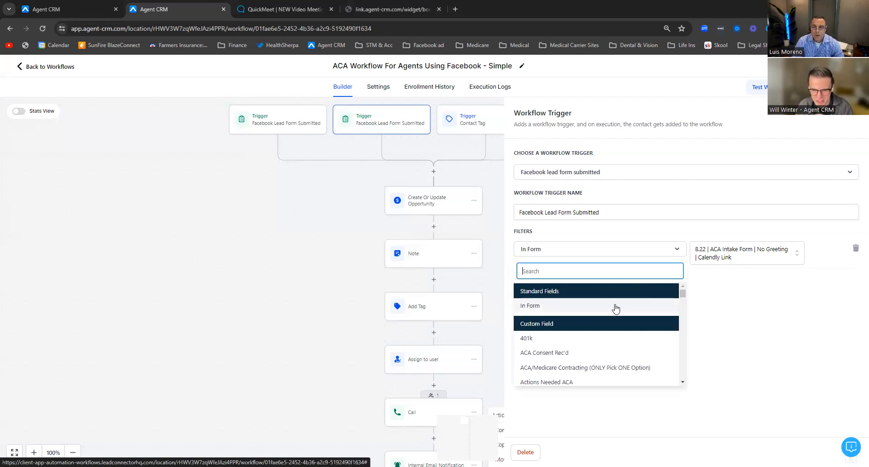
pyautogui.scroll(-1, 616, 309)
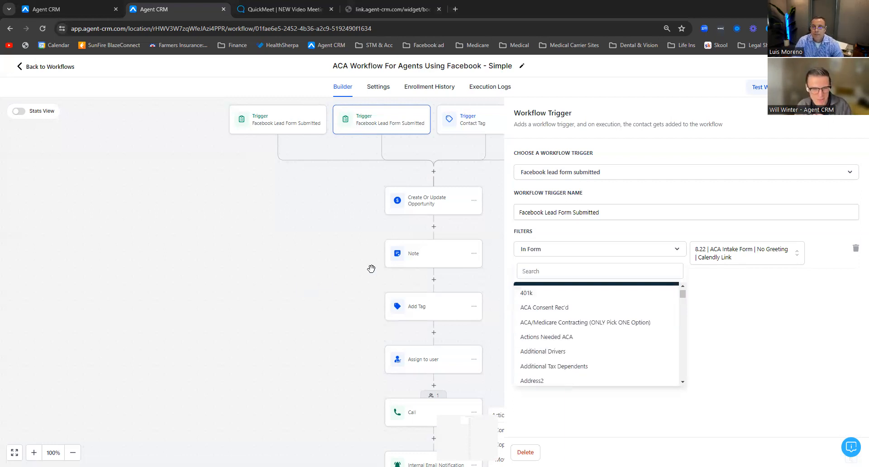
pyautogui.click(372, 270)
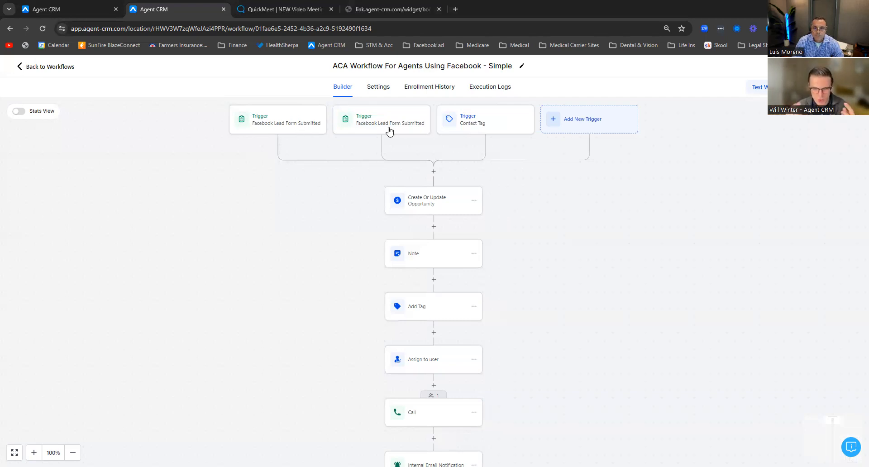
# Review the note text in the Note action and the tag applied by the first Add Tag action
pyautogui.scroll(-1, 441, 199)
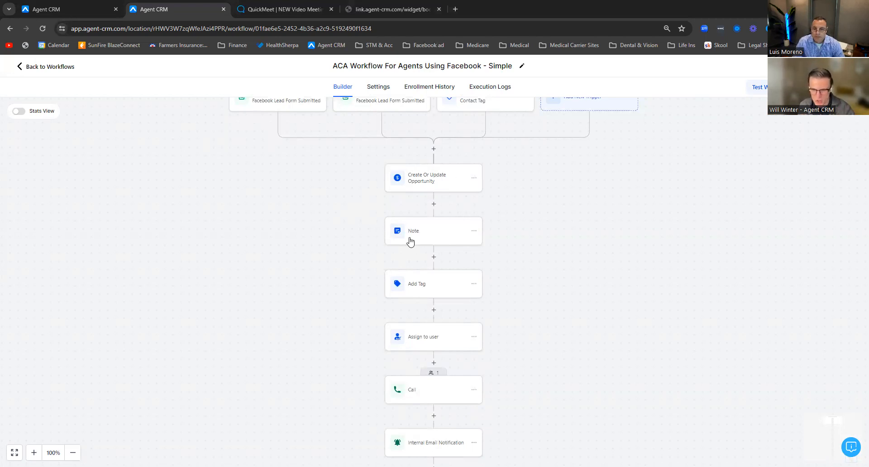
pyautogui.scroll(-1, 414, 211)
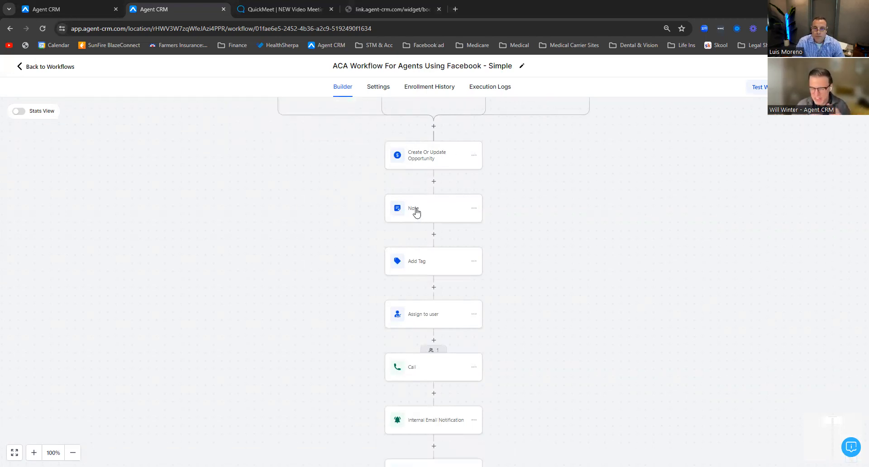
pyautogui.click(417, 213)
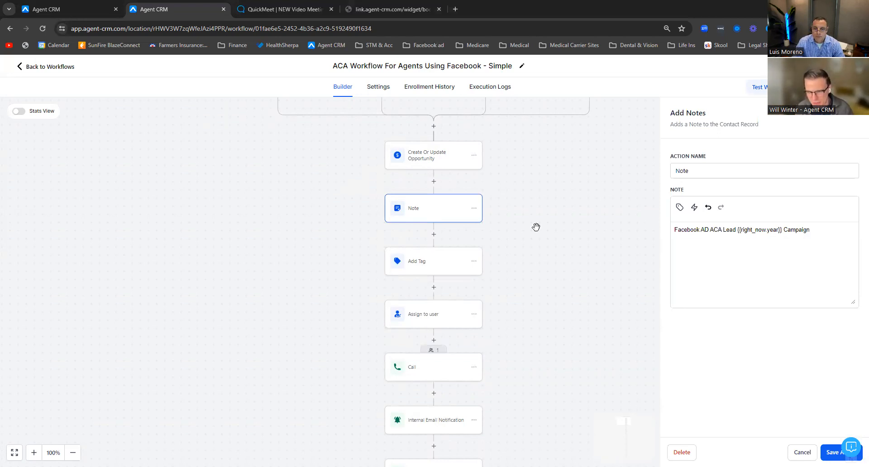
pyautogui.click(413, 262)
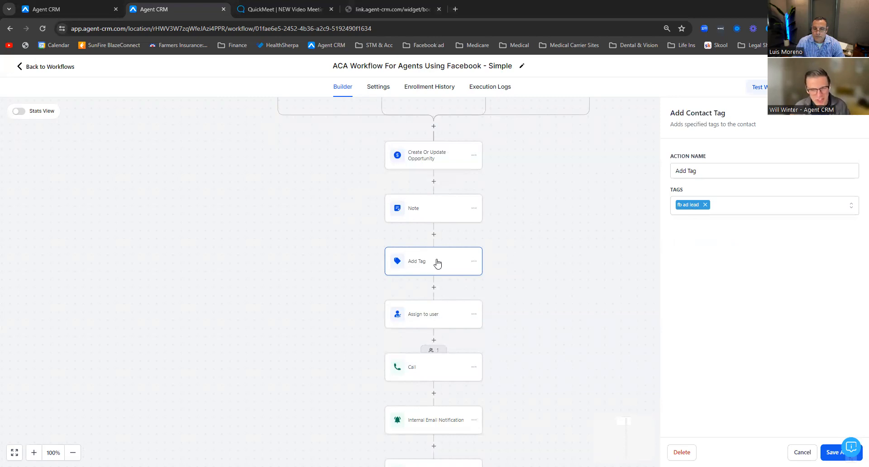
# Review the user assignment settings in Assign to user and the whisper and timeout settings of the Call action
pyautogui.scroll(-1, 458, 291)
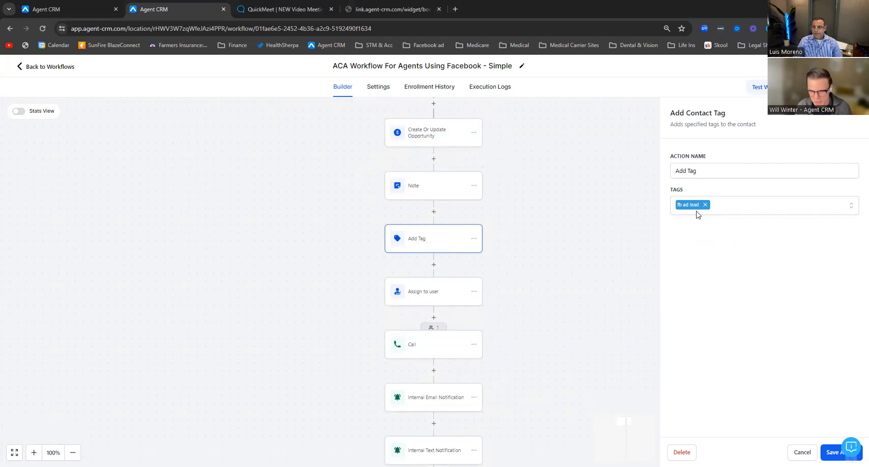
pyautogui.click(463, 293)
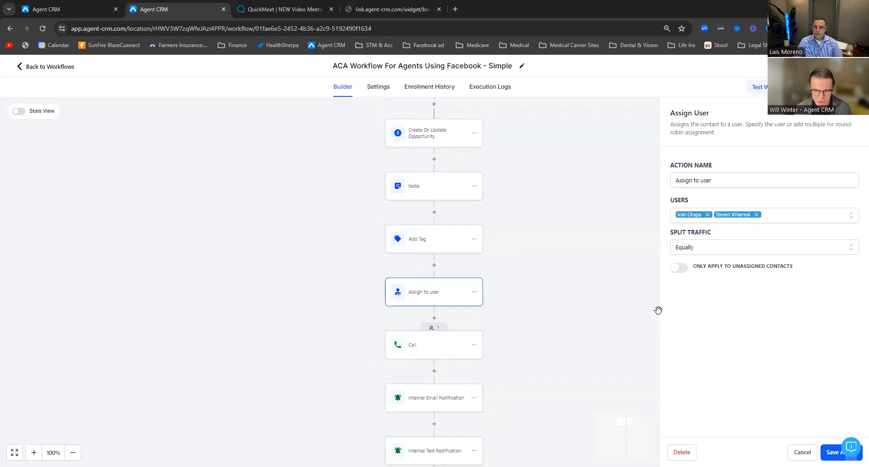
pyautogui.click(420, 349)
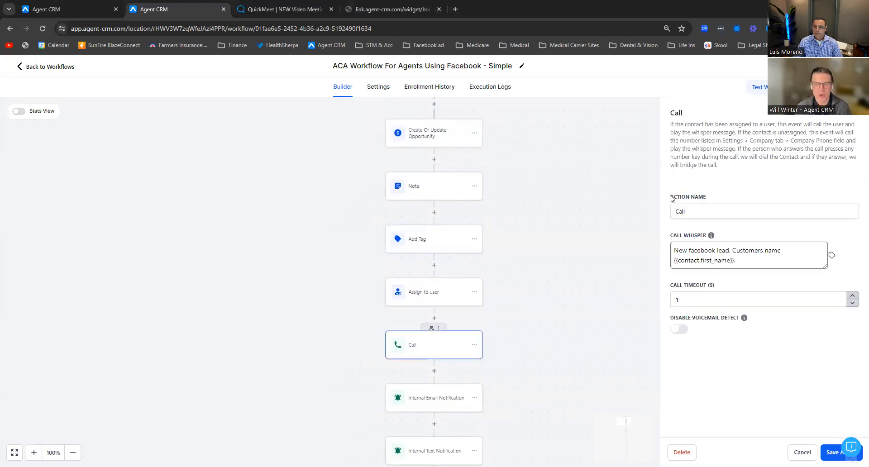
# Review the recipient and message settings of the Internal Email Notification and Internal Text Notification actions
pyautogui.scroll(-3, 505, 343)
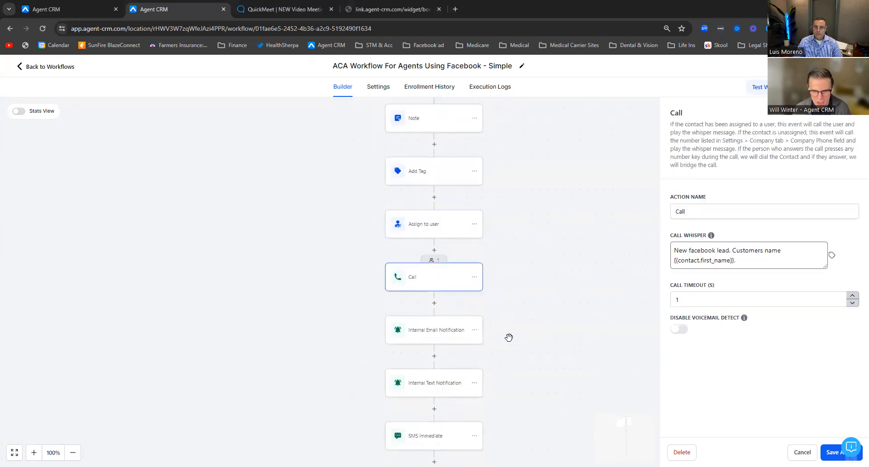
pyautogui.scroll(-3, 509, 335)
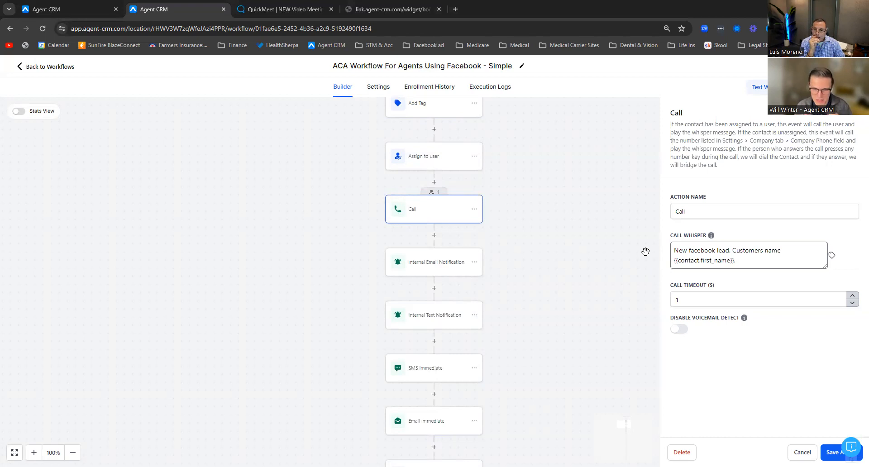
pyautogui.scroll(-2, 500, 247)
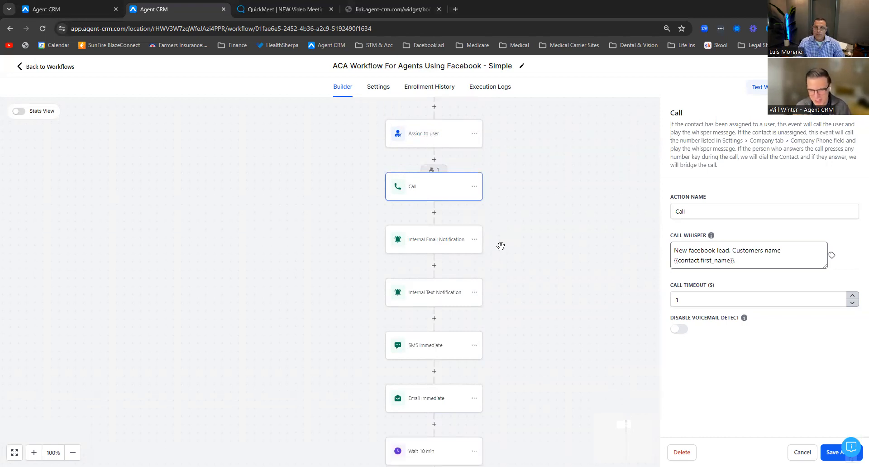
pyautogui.scroll(-1, 426, 292)
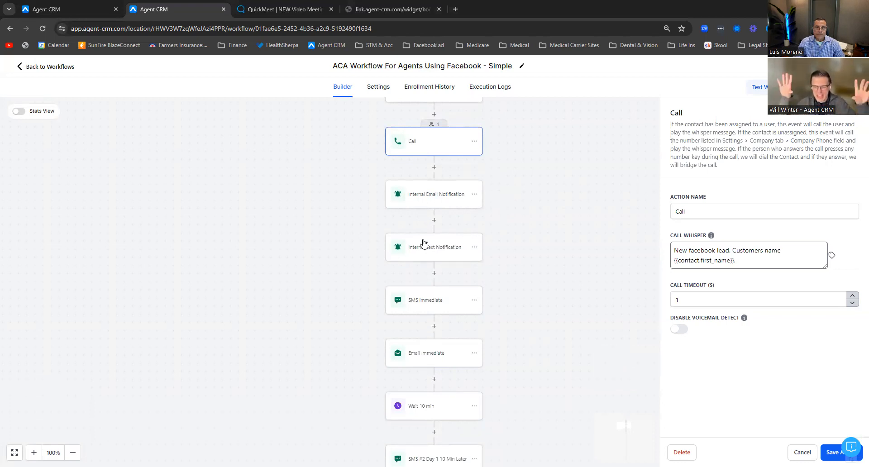
pyautogui.click(430, 198)
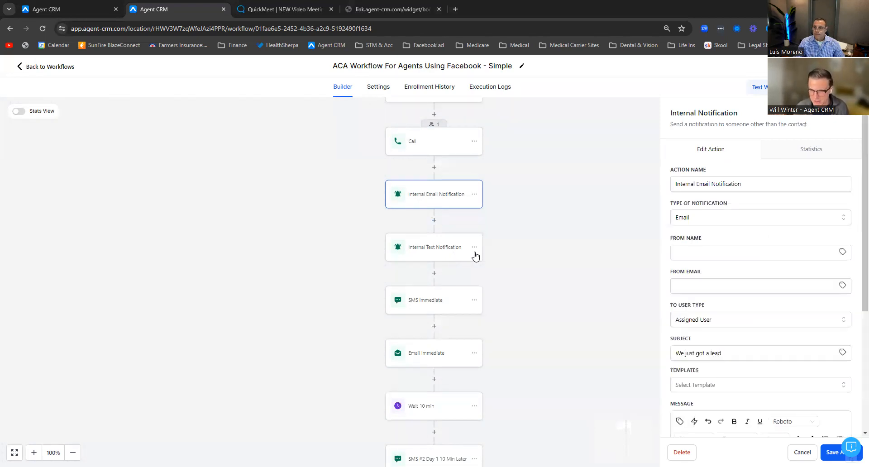
pyautogui.scroll(-5, 761, 355)
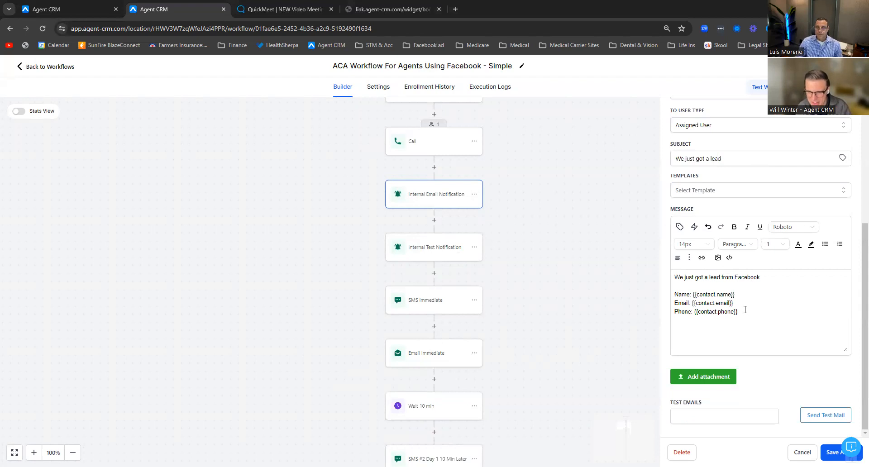
pyautogui.click(434, 254)
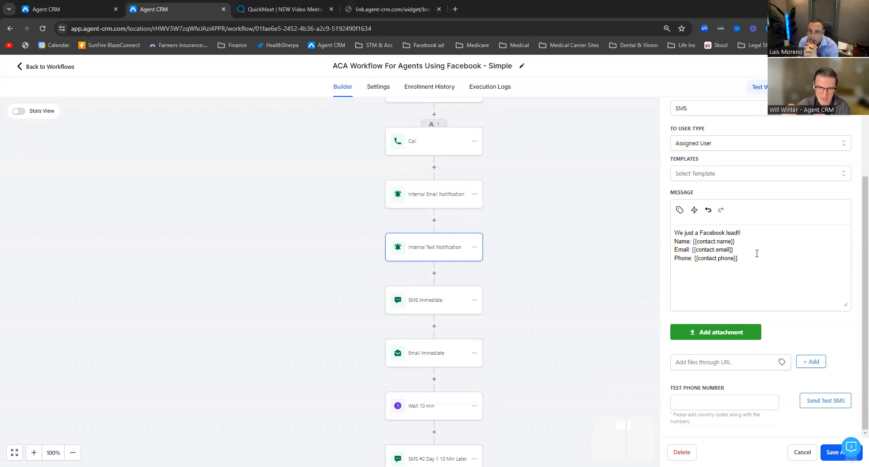
# Open the Email Immediate action and read through its message body down to the image at its end
pyautogui.click(436, 355)
pyautogui.scroll(-1, 760, 272)
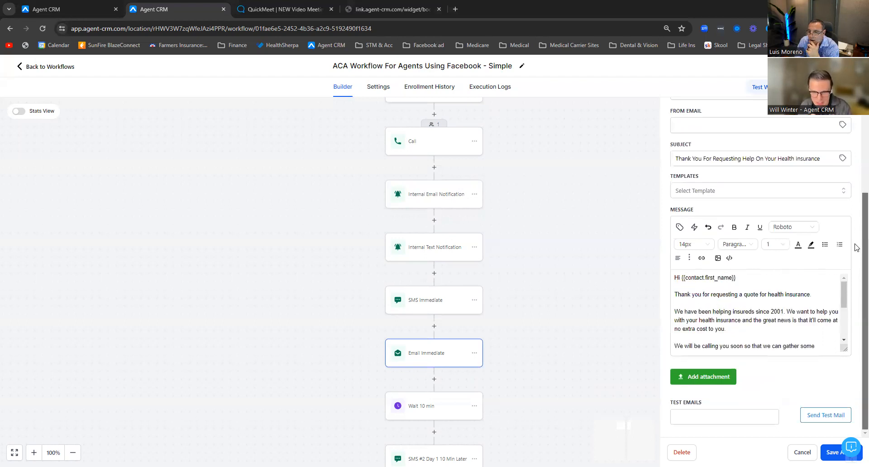
pyautogui.moveTo(845, 291); pyautogui.dragTo(845, 293)
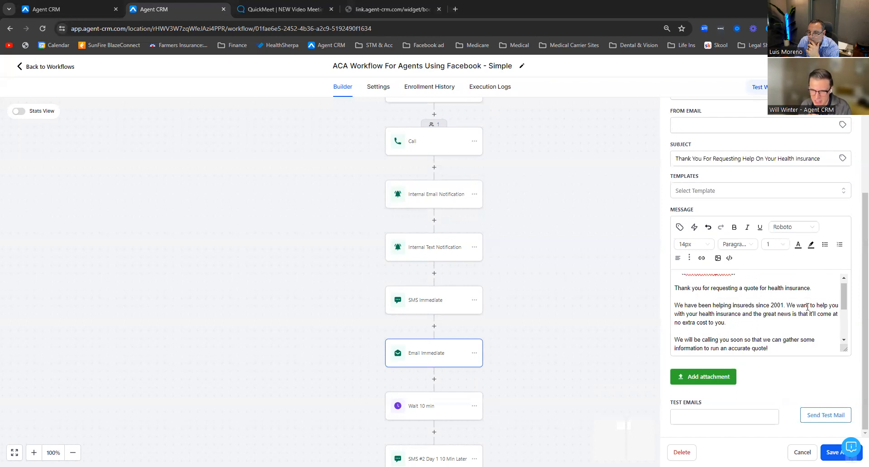
pyautogui.scroll(-5, 808, 307)
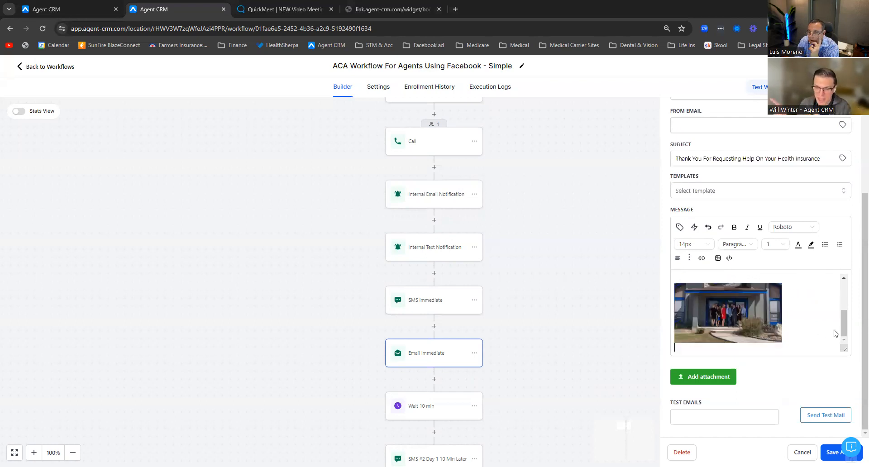
pyautogui.moveTo(843, 326); pyautogui.dragTo(843, 294)
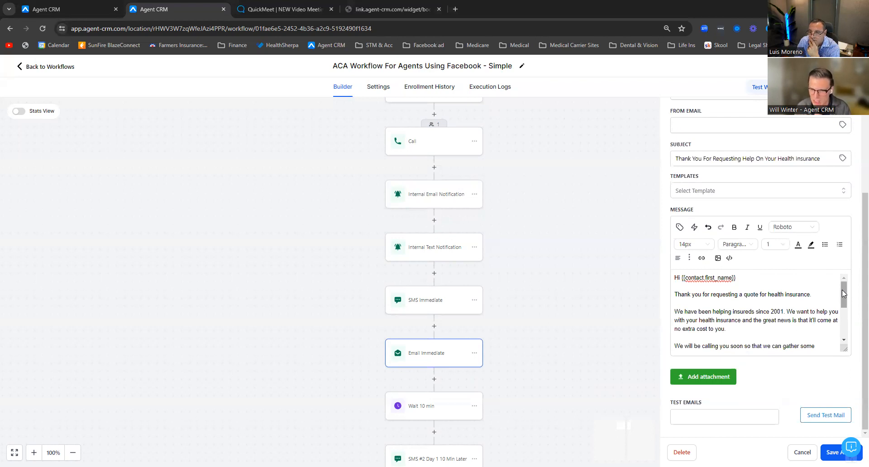
pyautogui.moveTo(843, 293); pyautogui.dragTo(853, 323)
pyautogui.scroll(1, 847, 296)
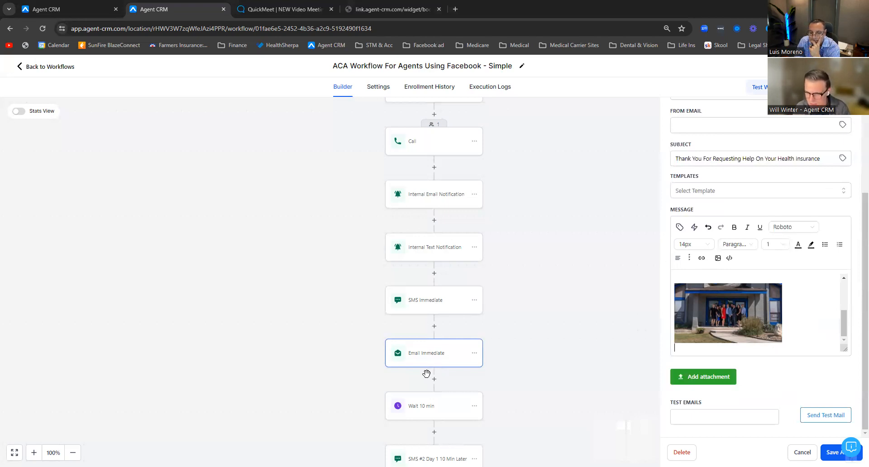
# Open the SMS #2 Day 1 10 Min Later action and read its full message
pyautogui.scroll(-2, 475, 384)
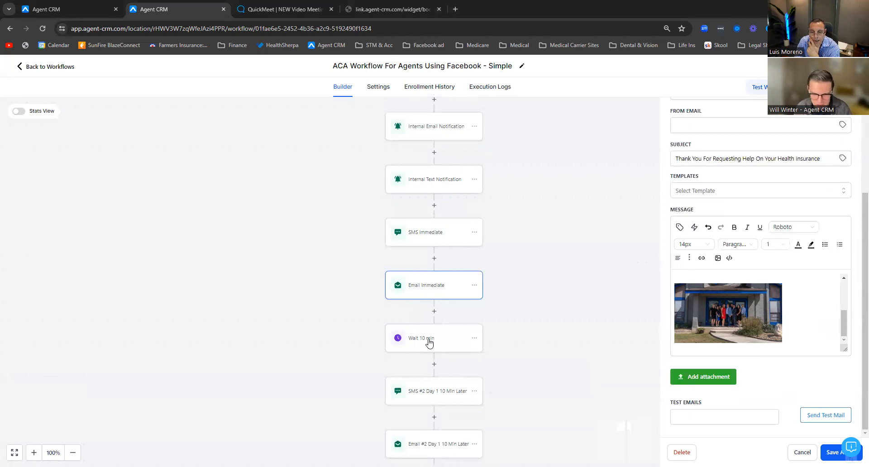
pyautogui.scroll(-2, 428, 344)
pyautogui.click(419, 325)
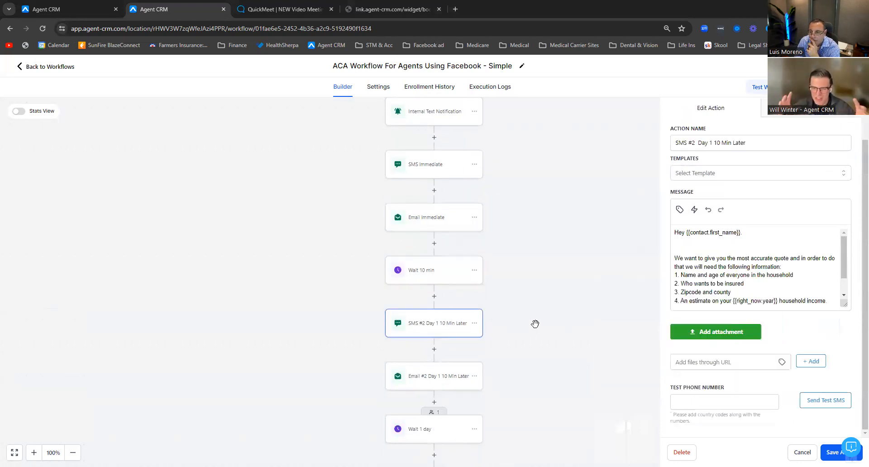
pyautogui.moveTo(846, 247)
pyautogui.mouseDown()
pyautogui.moveTo(846, 262)
pyautogui.moveTo(846, 243)
pyautogui.mouseUp()
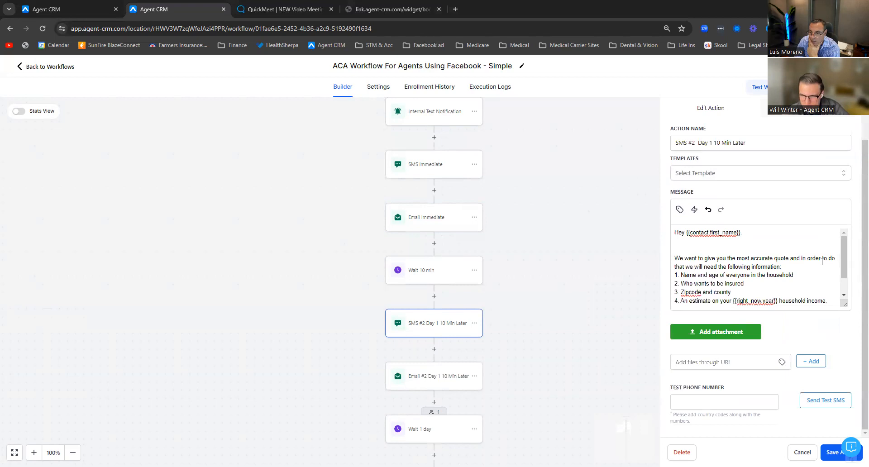
pyautogui.scroll(-2, 697, 267)
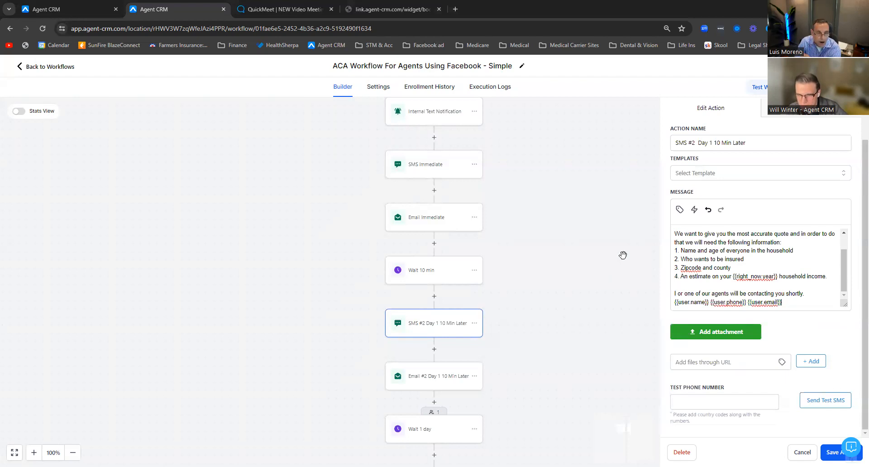
# Go back to the Assign to user action and check its assigned users and traffic split
pyautogui.scroll(3, 526, 299)
pyautogui.scroll(5, 524, 289)
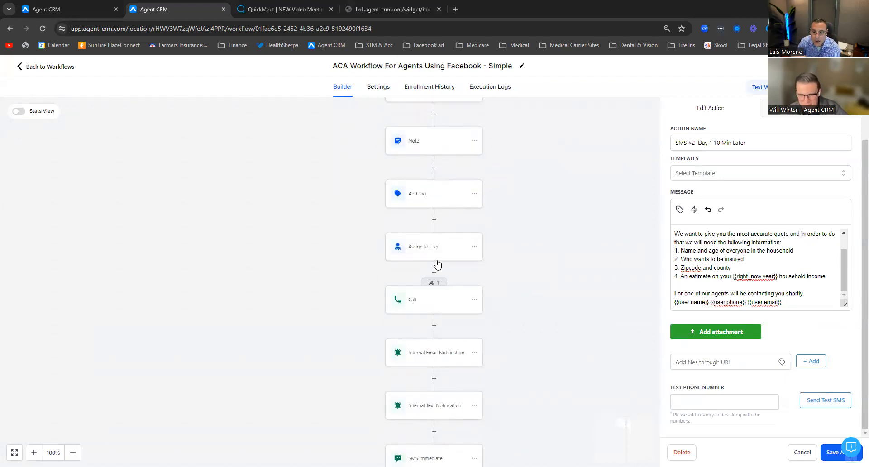
pyautogui.click(421, 248)
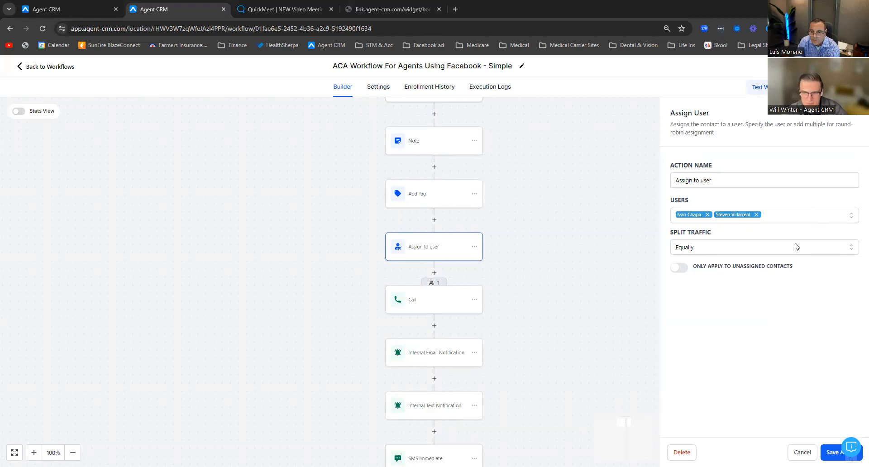
# Look through the remaining wait, SMS and email steps to the workflow's end and open the final Add Tag action
pyautogui.scroll(-5, 561, 249)
pyautogui.scroll(-6, 469, 252)
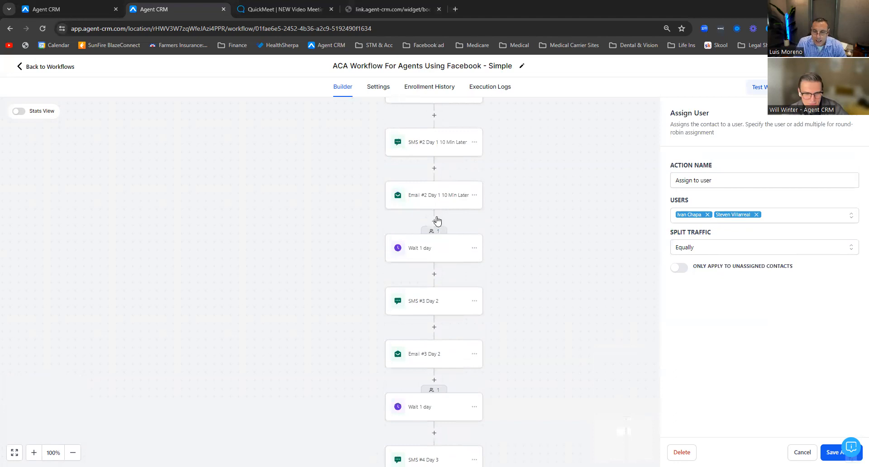
pyautogui.scroll(-4, 437, 221)
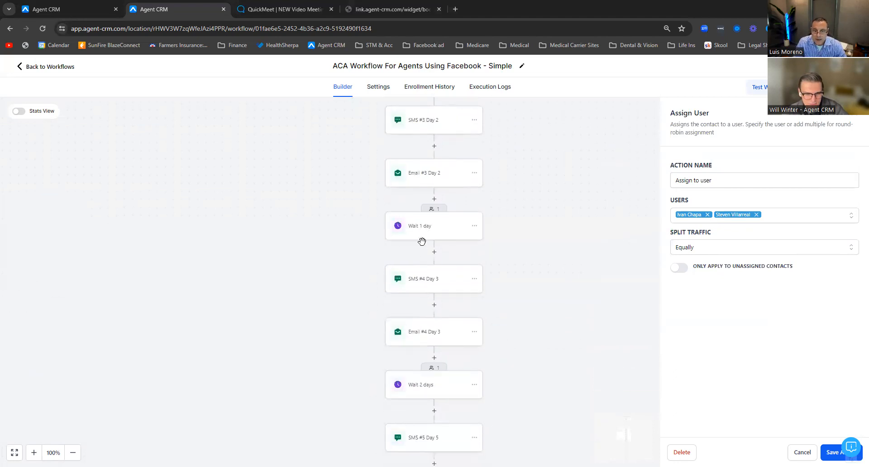
pyautogui.scroll(-8, 421, 242)
pyautogui.scroll(-15, 417, 245)
pyautogui.scroll(-2, 456, 256)
pyautogui.scroll(1, 450, 192)
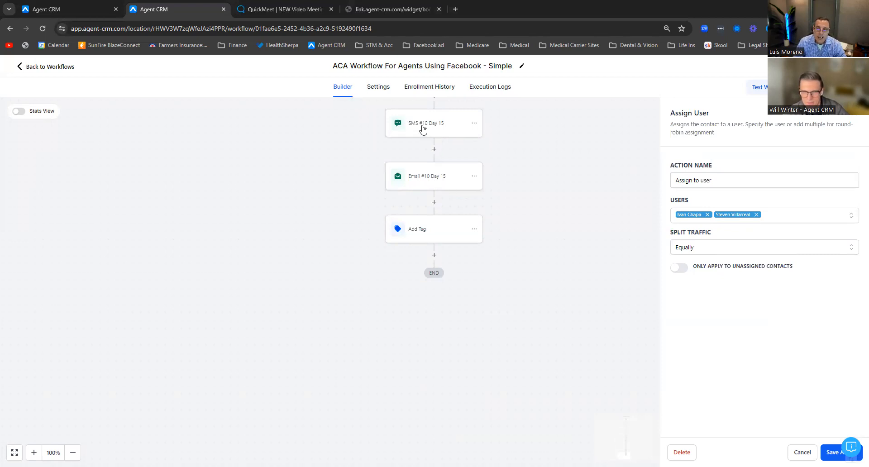
pyautogui.click(423, 233)
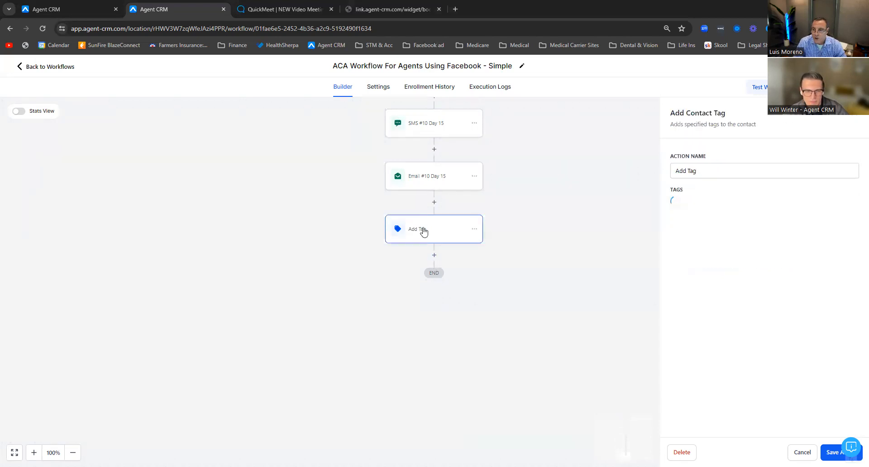